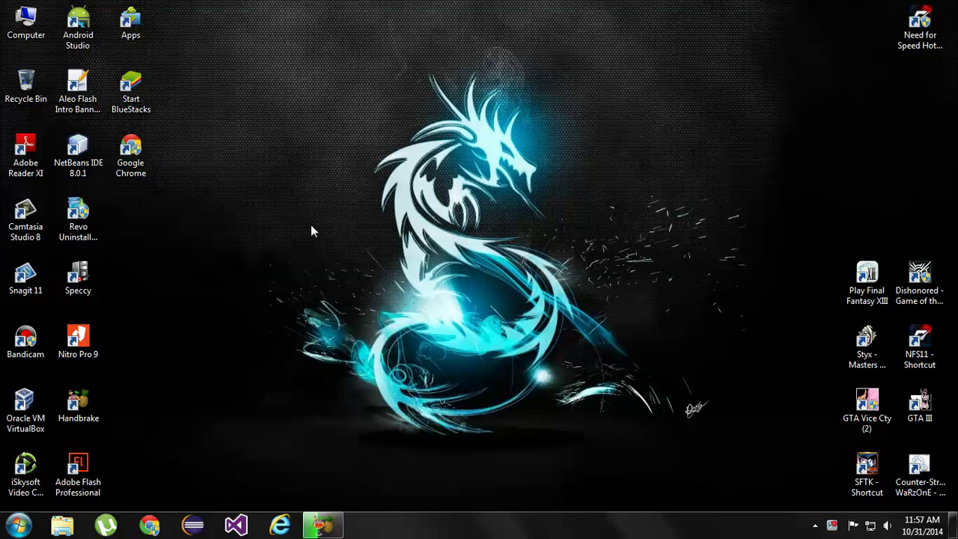
# Launch Google Chrome from its desktop icon, then minimize it to show the desktop.
pyautogui.doubleClick(133, 166)
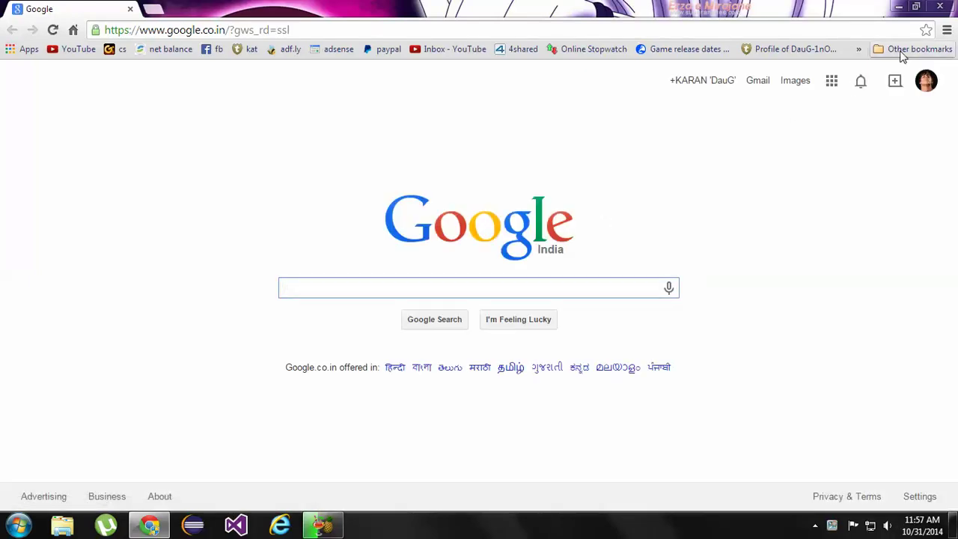
pyautogui.click(898, 7)
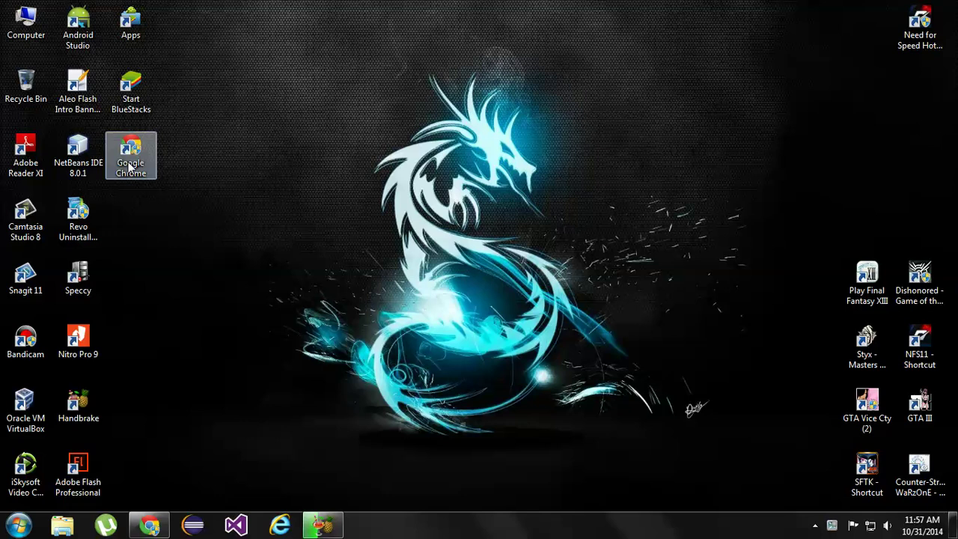
# Search Google for 'revo uninstaller', browse revouninstaller.com, then close Chrome.
pyautogui.click(150, 526)
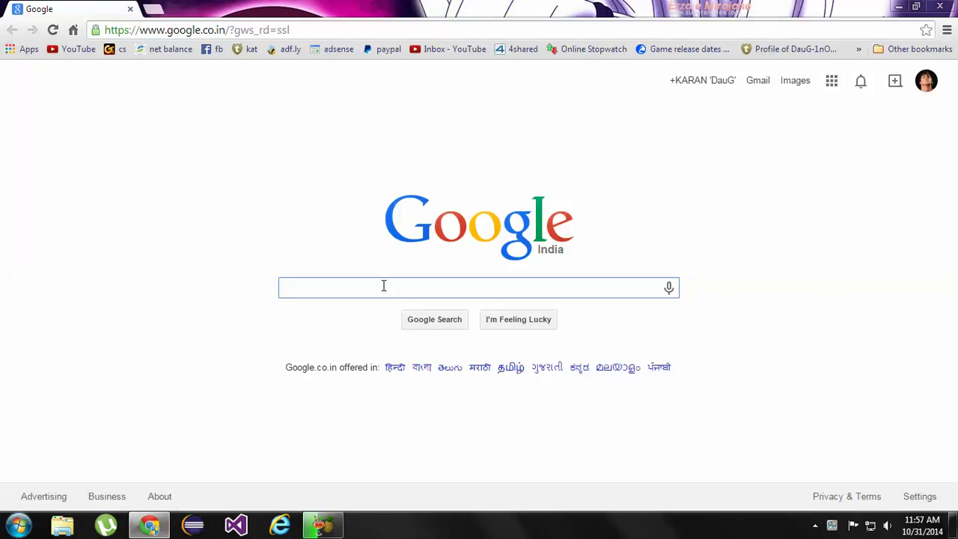
pyautogui.write('revo ')
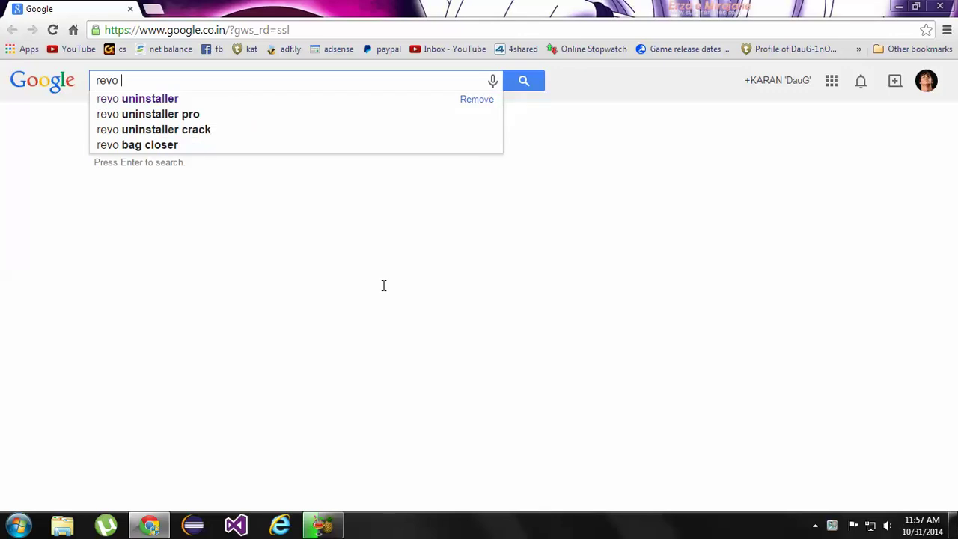
pyautogui.write('uninstaller')
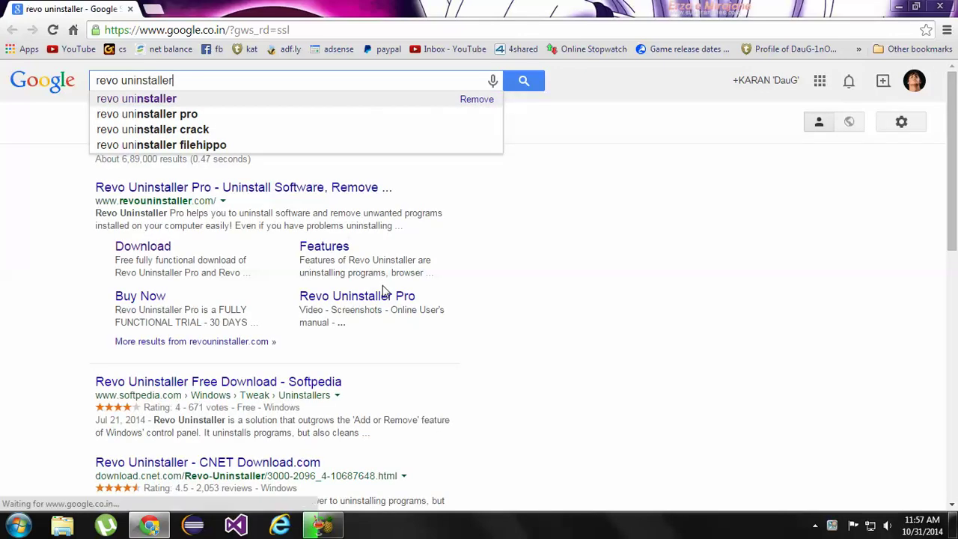
pyautogui.press('Return')
pyautogui.click(271, 189)
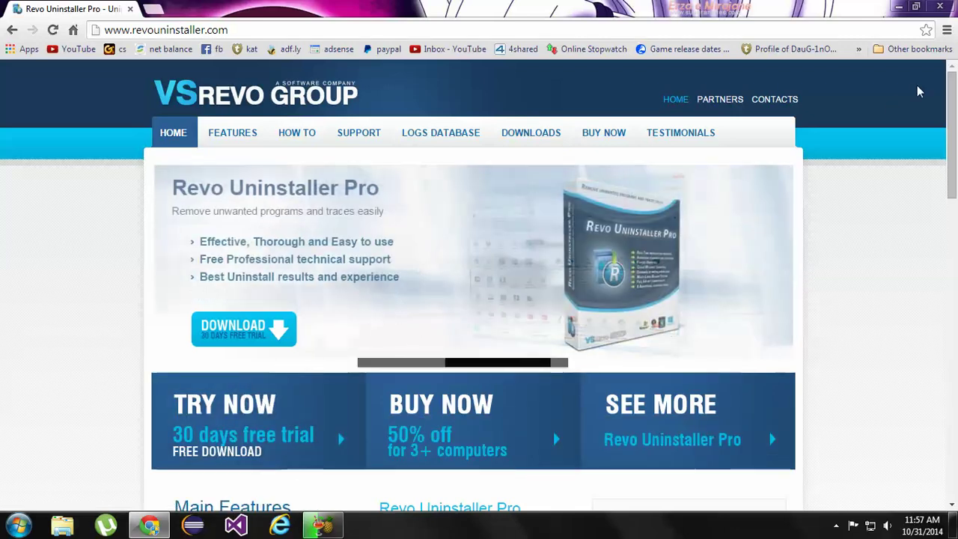
pyautogui.scroll(-1, 912, 120)
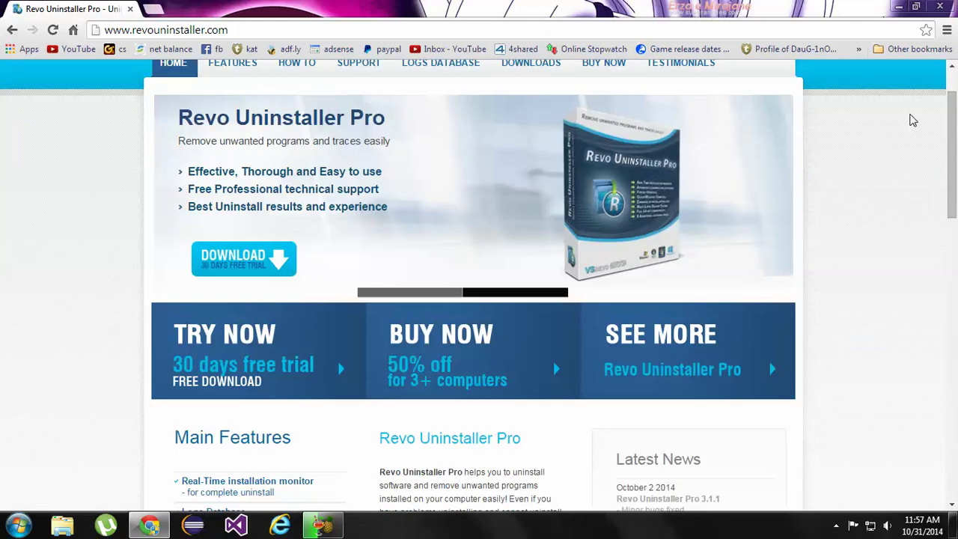
pyautogui.click(940, 7)
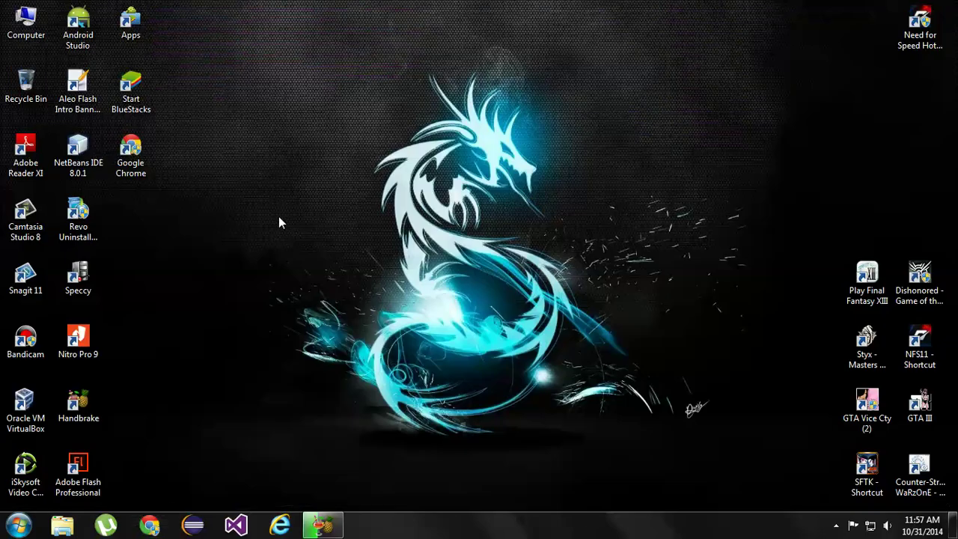
# Launch Revo Uninstaller Pro from its desktop icon to list the 90 installed programs.
pyautogui.doubleClick(78, 217)
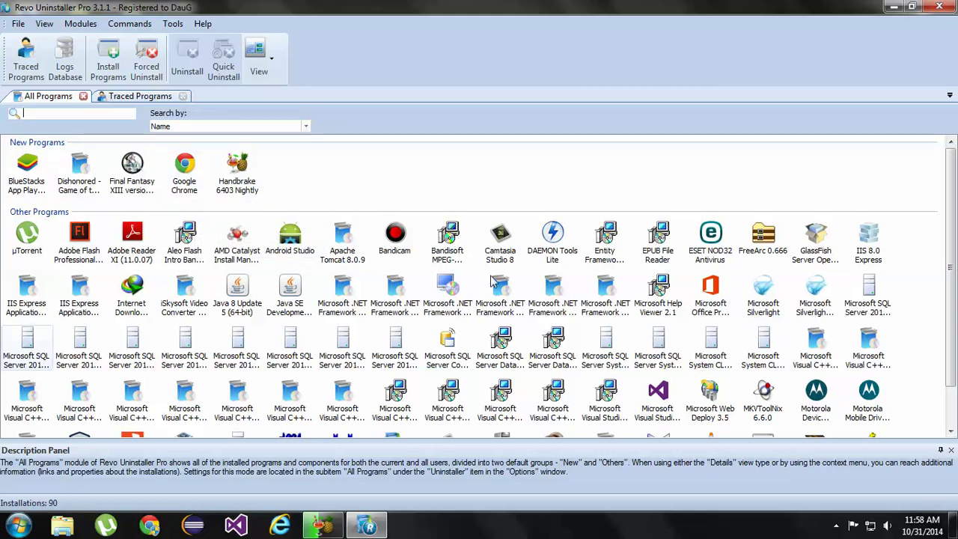
# Start uninstalling Google Chrome from its context menu, skipping the backup.
pyautogui.rightClick(180, 195)
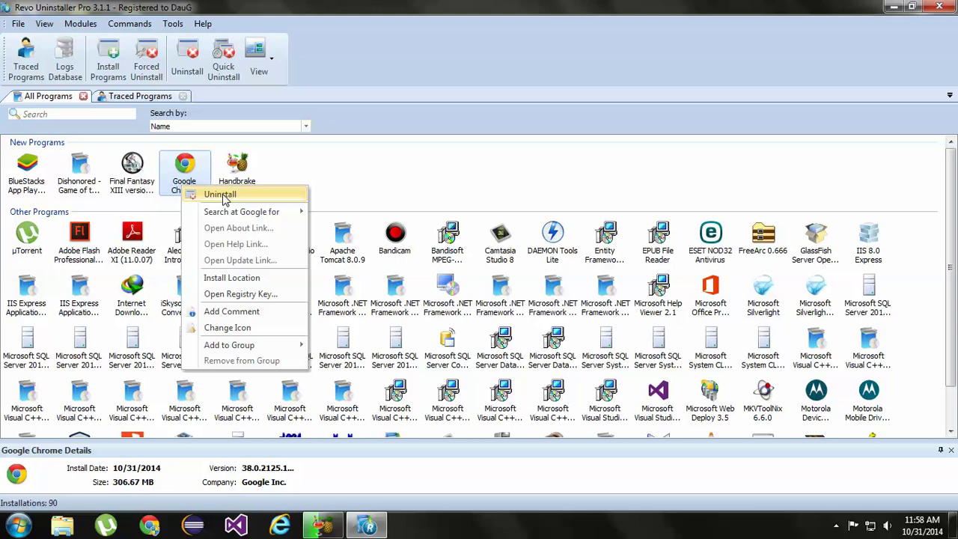
pyautogui.click(222, 196)
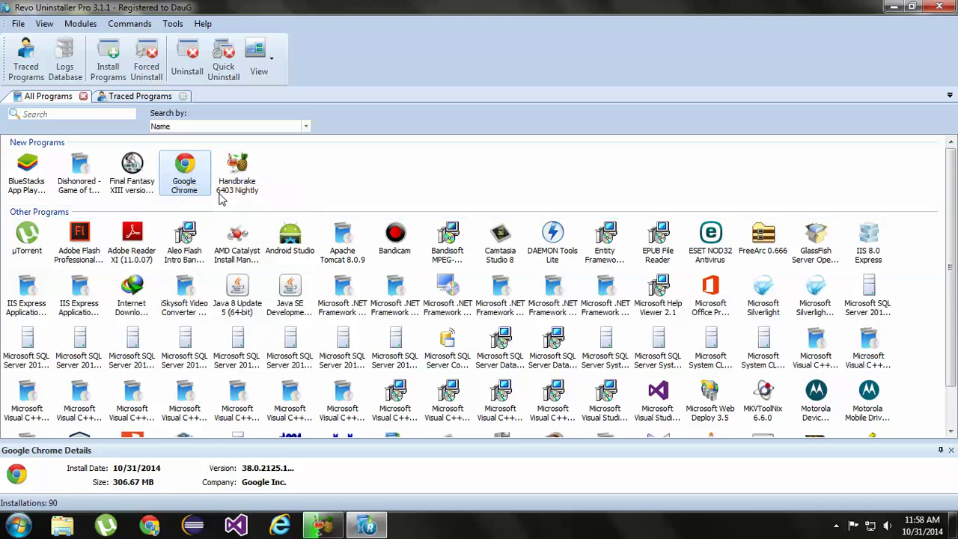
pyautogui.click(703, 177)
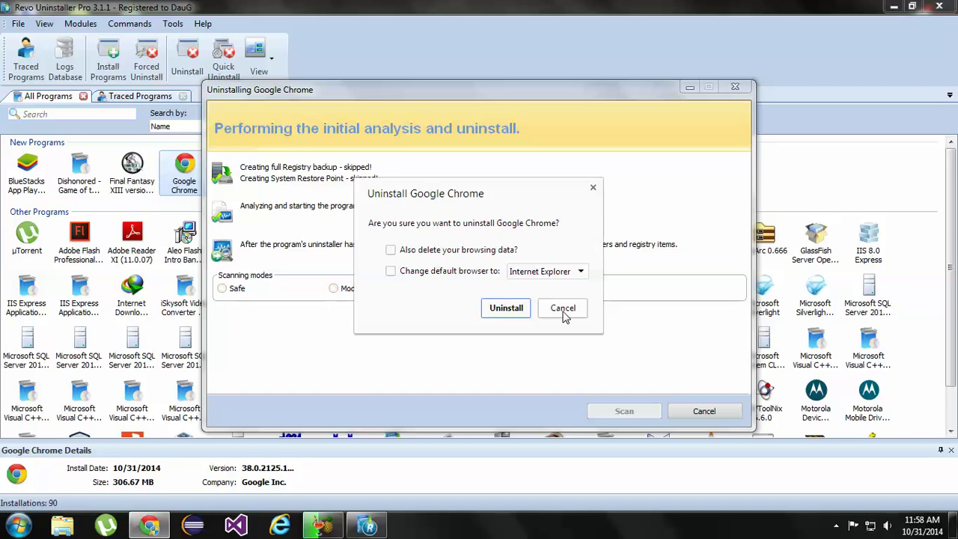
# Confirm Chrome's uninstall and run an Advanced scan for leftover registry items.
pyautogui.click(563, 310)
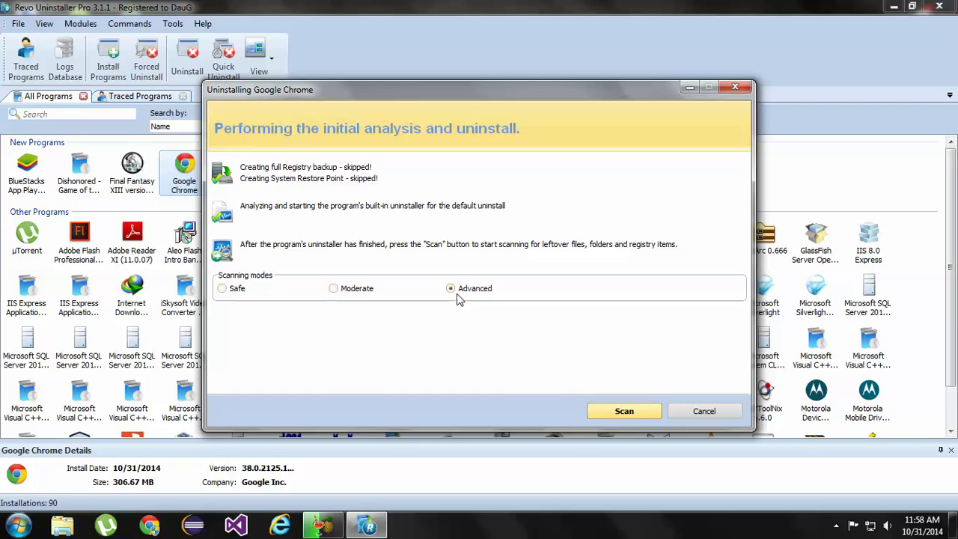
pyautogui.moveTo(468, 289)
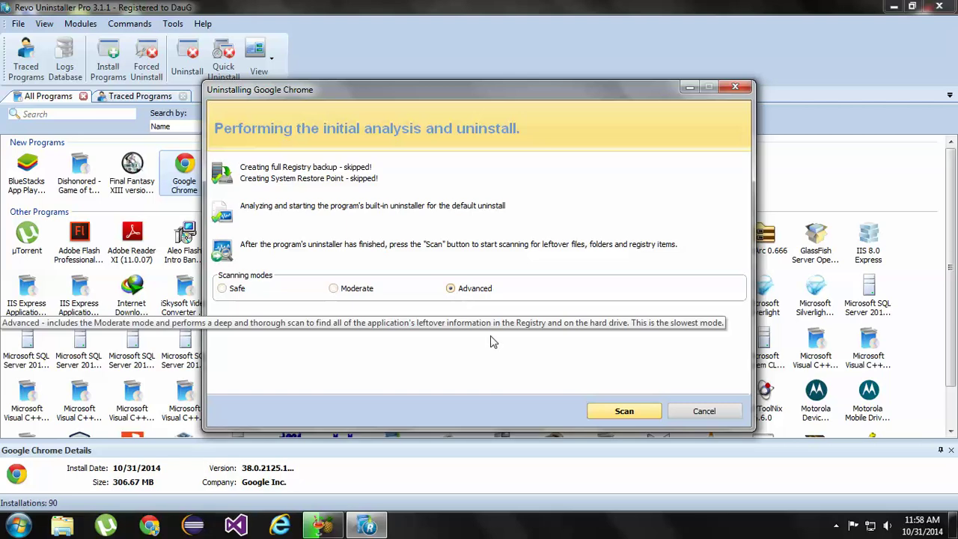
pyautogui.click(624, 416)
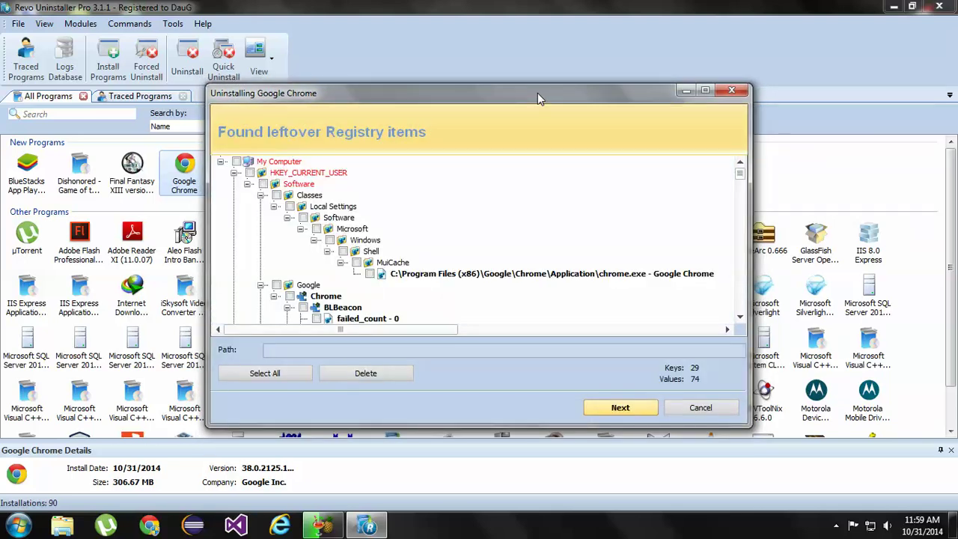
# Tick the chrome.exe registry entry, then skip deleting registry leftovers to reach leftover files.
pyautogui.click(369, 274)
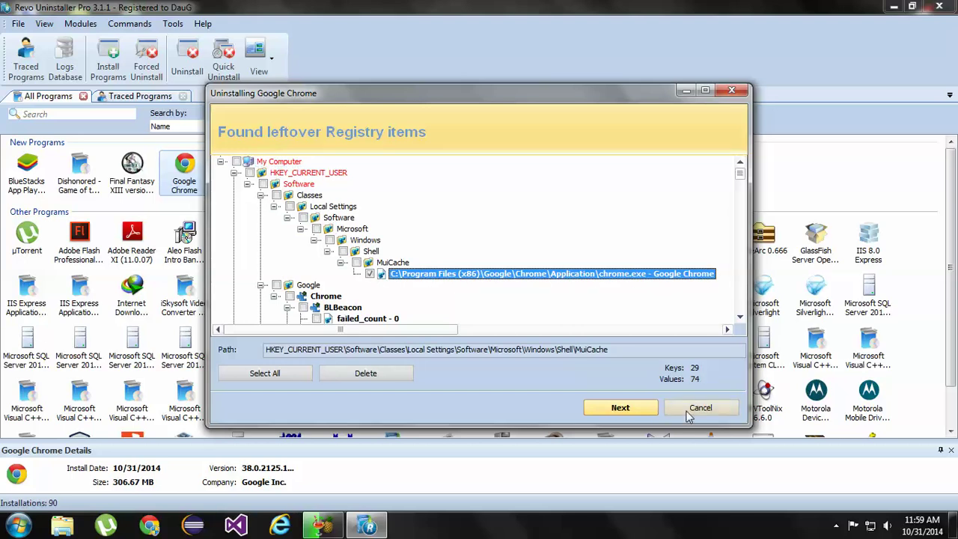
pyautogui.click(620, 416)
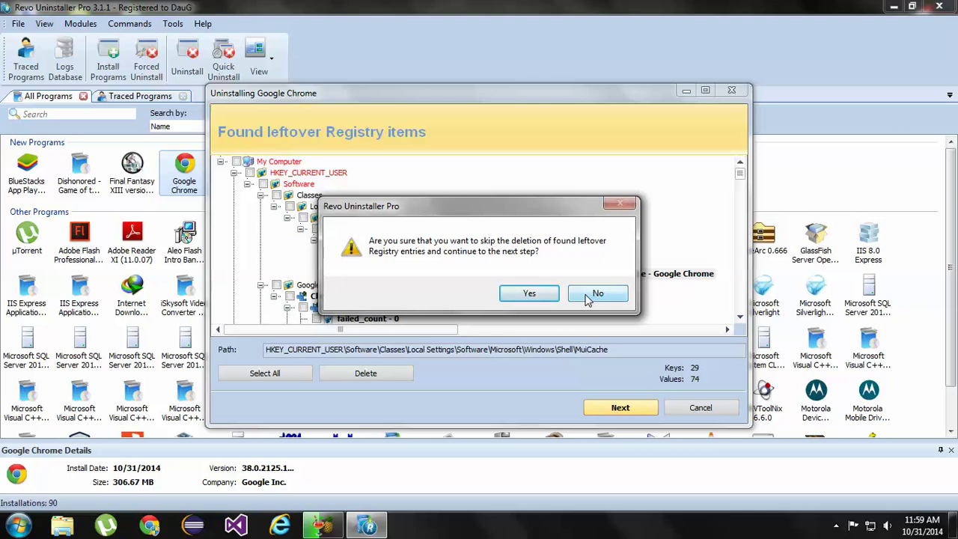
pyautogui.click(588, 296)
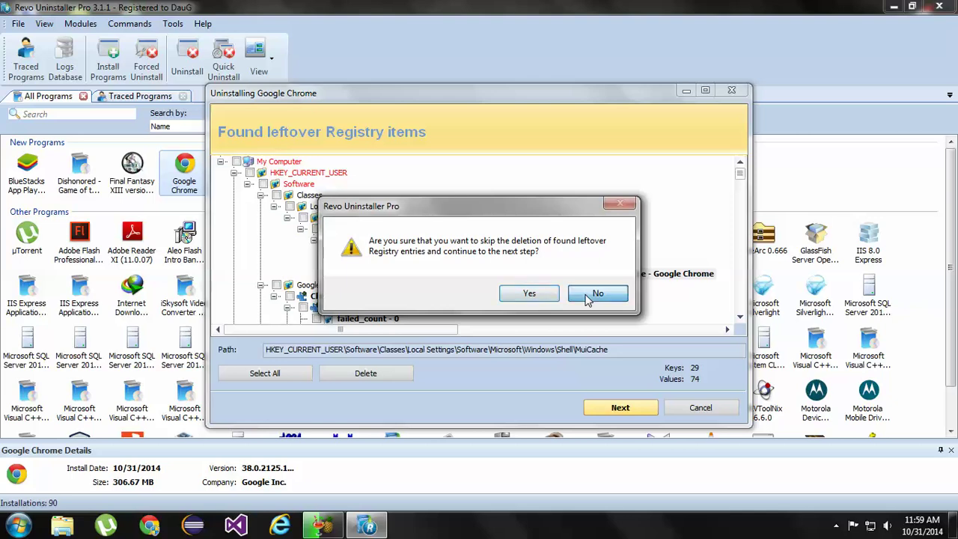
pyautogui.click(610, 410)
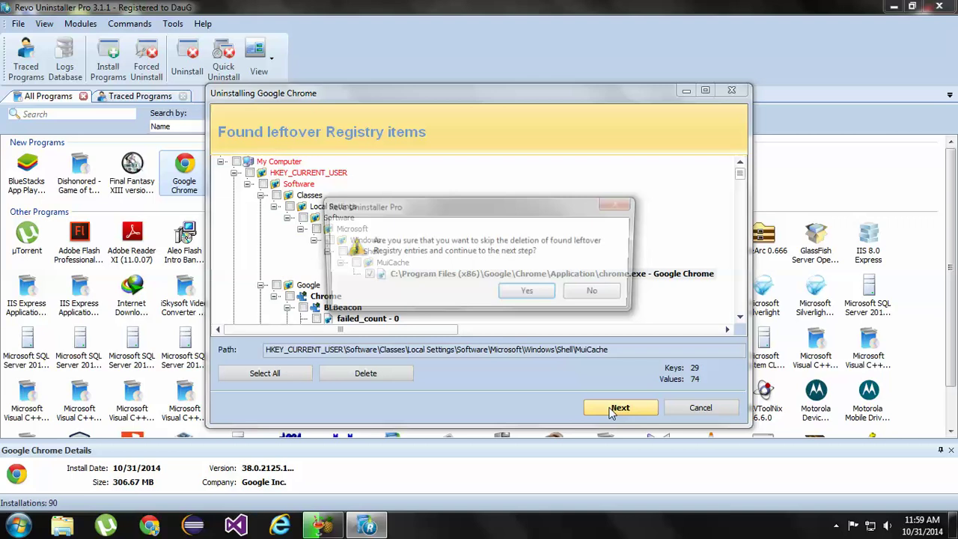
pyautogui.click(541, 291)
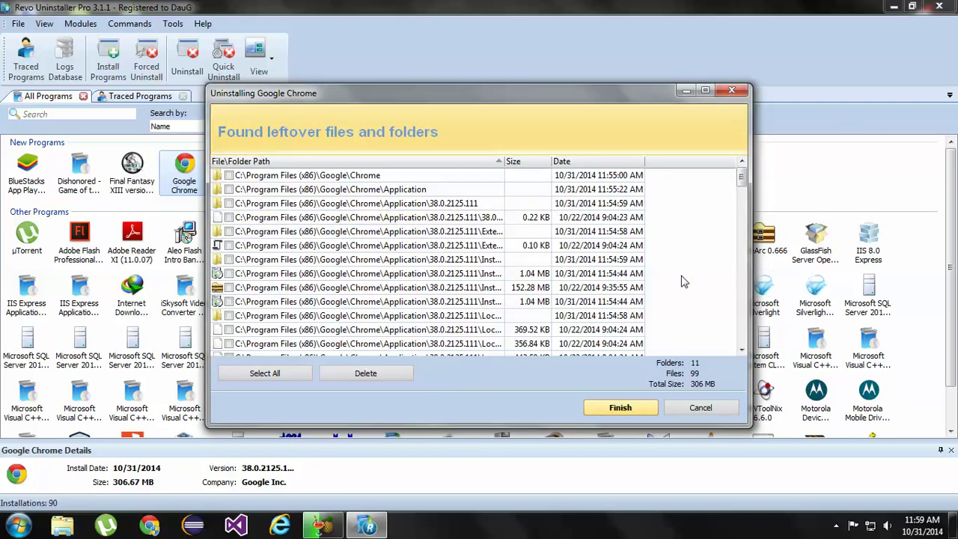
# Cancel the wizard without deleting Chrome's leftover files, then close Revo Uninstaller Pro.
pyautogui.moveTo(741, 189)
pyautogui.mouseDown()
pyautogui.moveTo(741, 345)
pyautogui.moveTo(757, 176)
pyautogui.mouseUp()
pyautogui.click(698, 409)
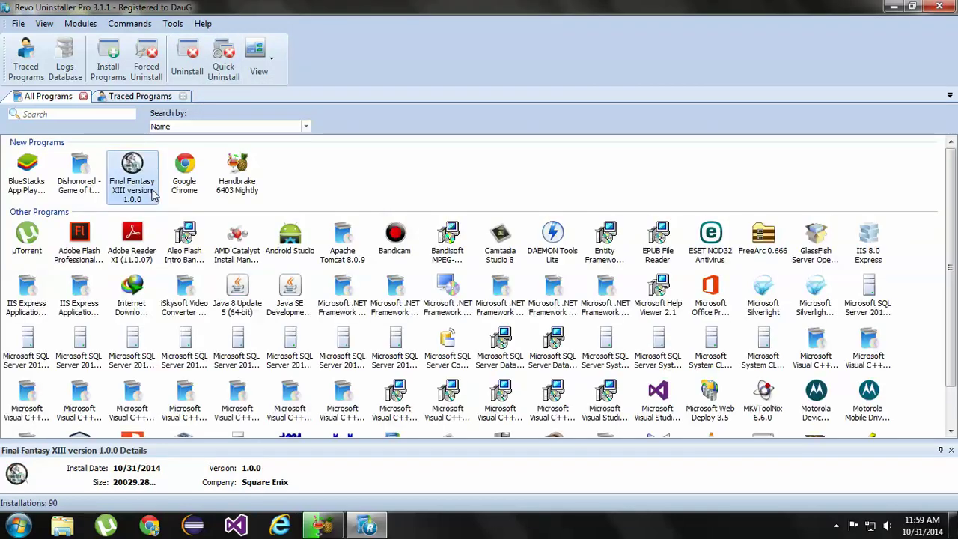
pyautogui.click(939, 7)
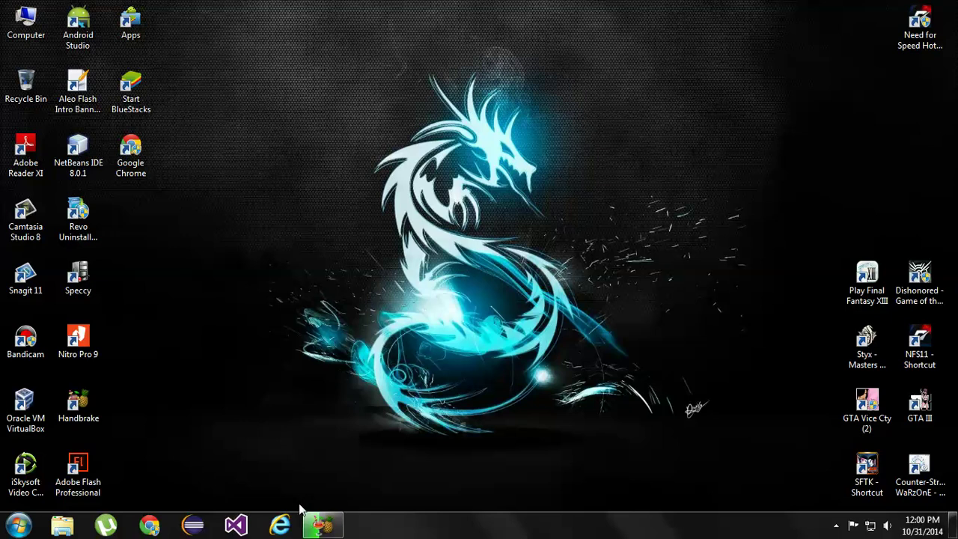
pyautogui.click(282, 524)
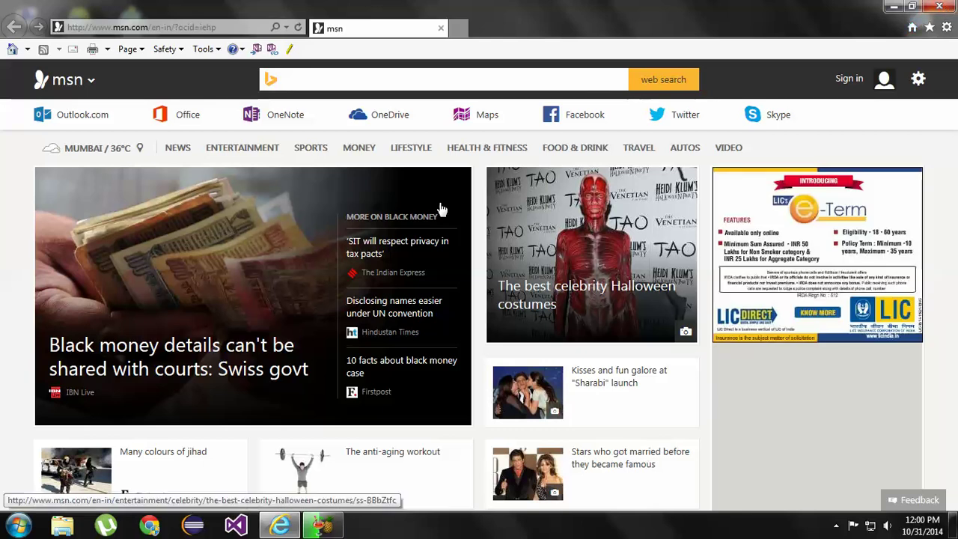
pyautogui.click(946, 6)
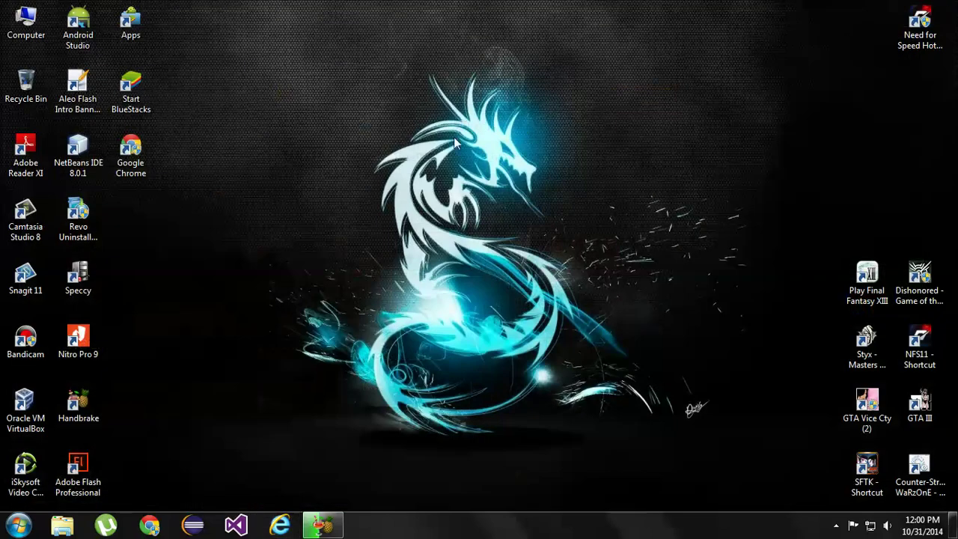
pyautogui.rightClick(135, 169)
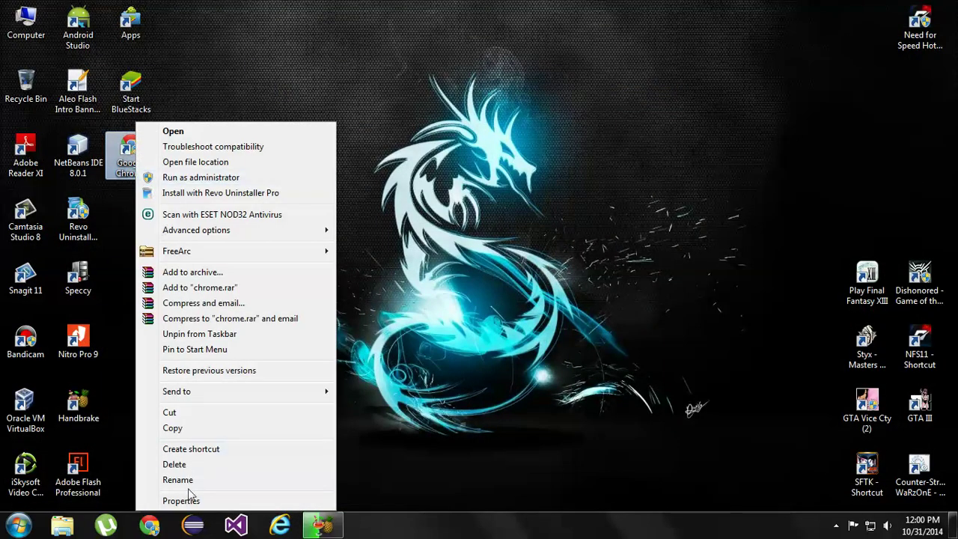
pyautogui.click(191, 500)
pyautogui.click(360, 183)
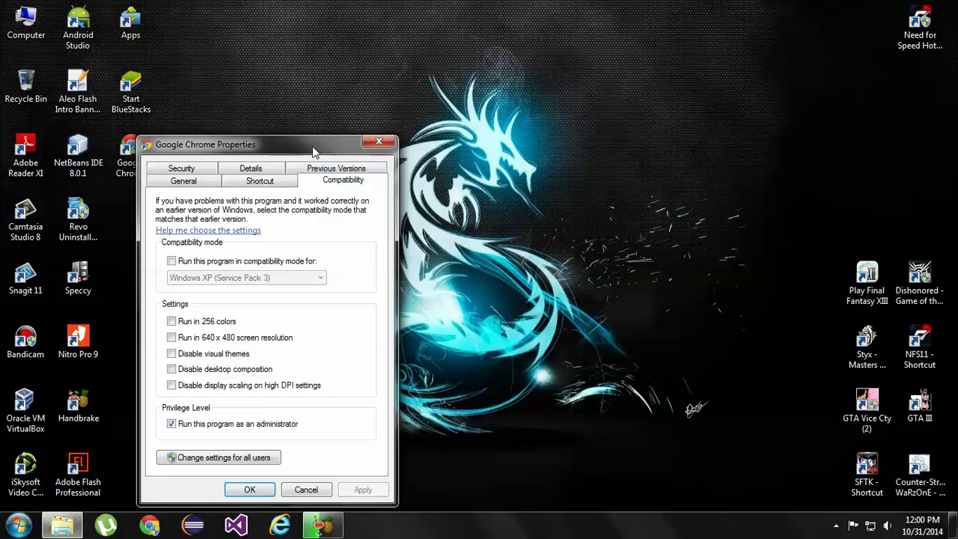
pyautogui.moveTo(314, 150); pyautogui.dragTo(470, 112)
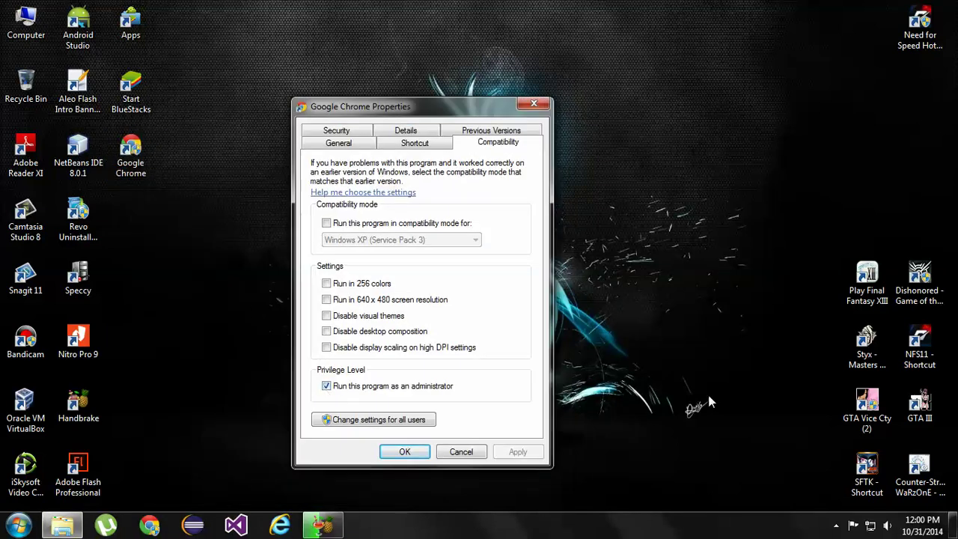
pyautogui.click(461, 450)
pyautogui.rightClick(315, 146)
pyautogui.click(347, 206)
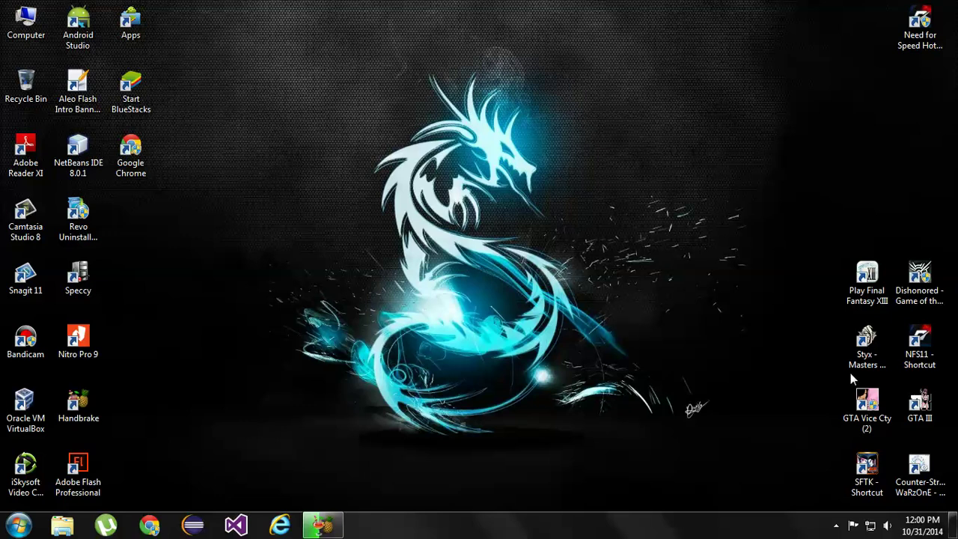
pyautogui.moveTo(268, 49)
pyautogui.mouseDown()
pyautogui.moveTo(381, 246)
pyautogui.moveTo(784, 454)
pyautogui.mouseUp()
pyautogui.moveTo(229, 46); pyautogui.dragTo(773, 430)
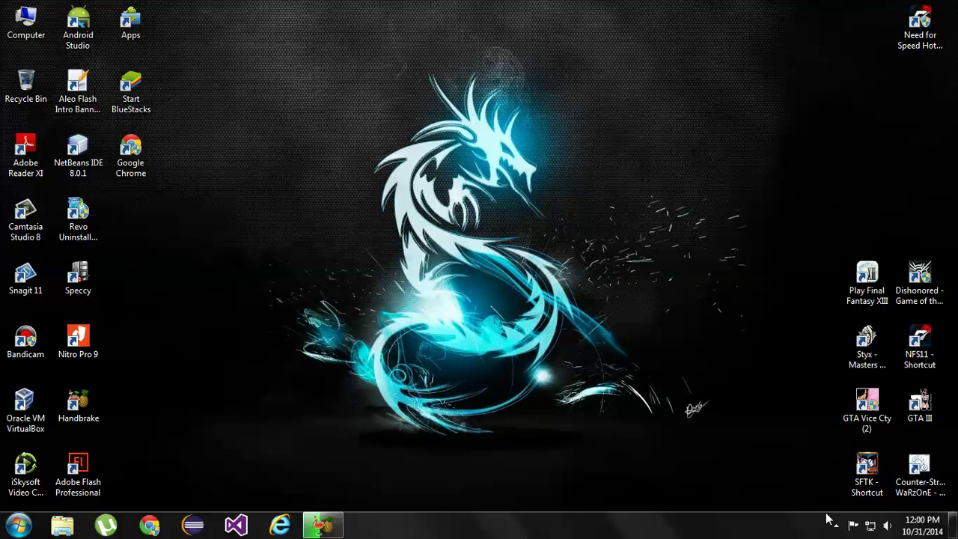
pyautogui.click(836, 526)
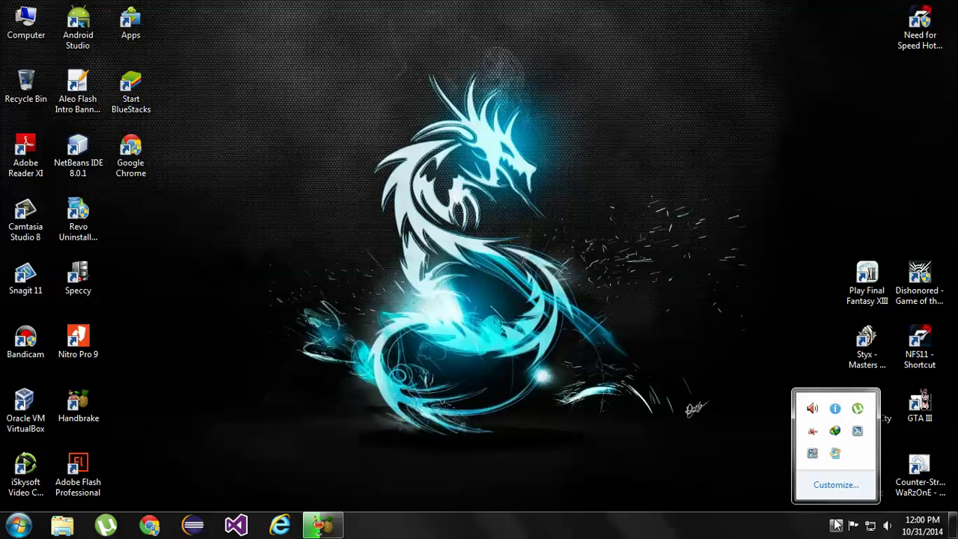
pyautogui.click(699, 456)
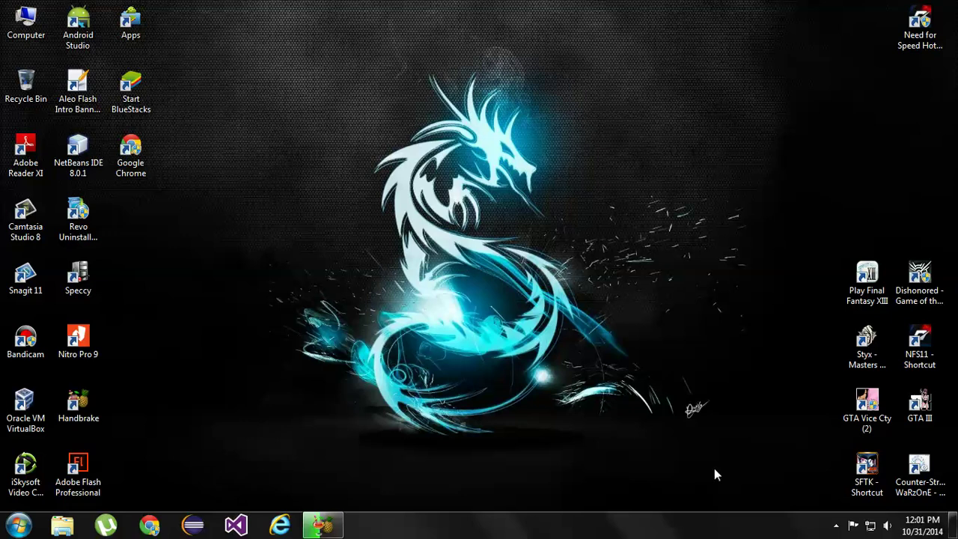
pyautogui.press('Tab')
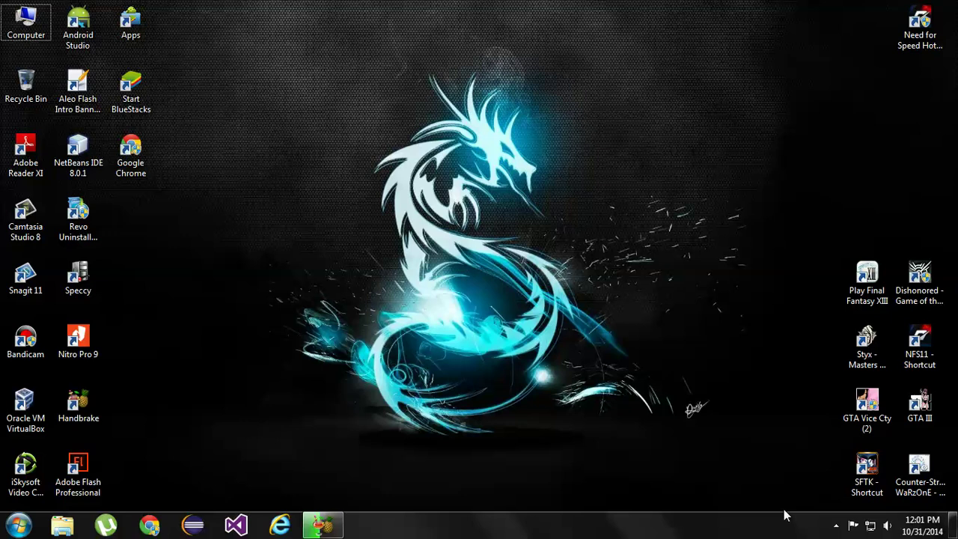